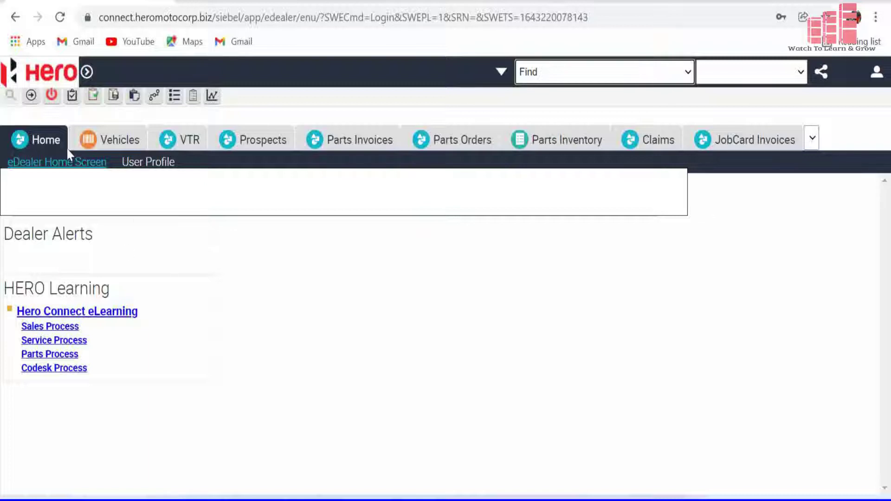
click(99, 140)
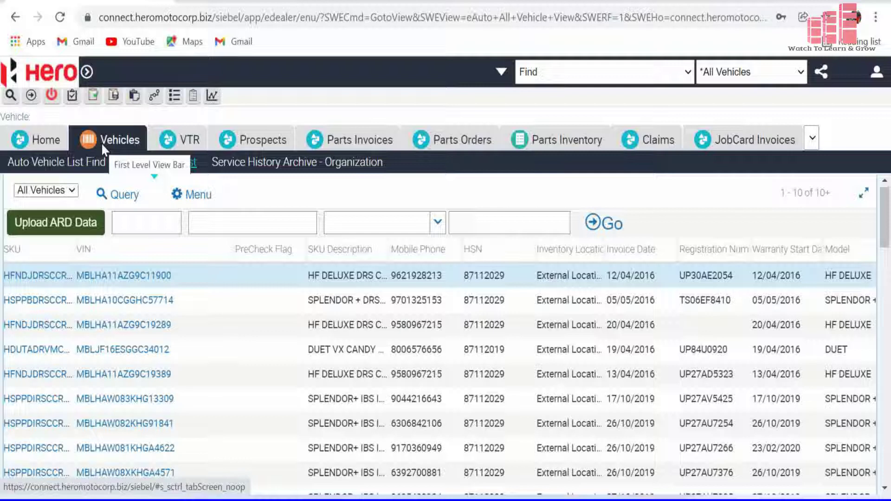
click(128, 200)
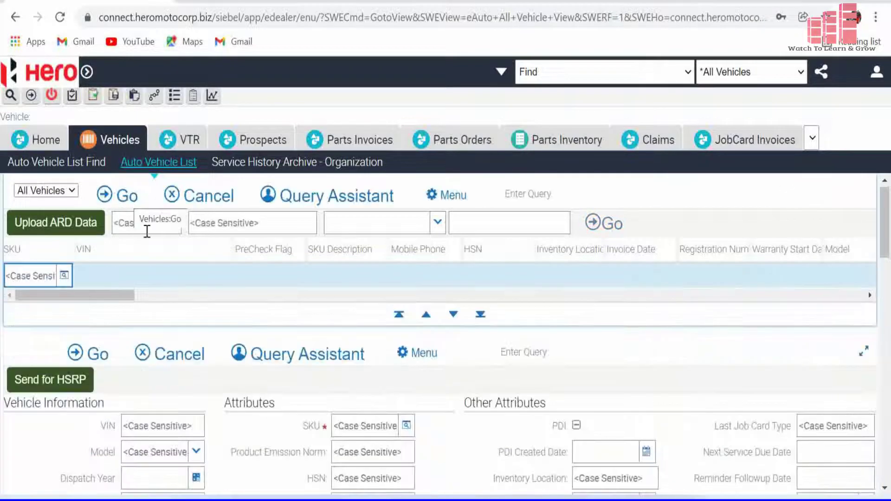
click(112, 294)
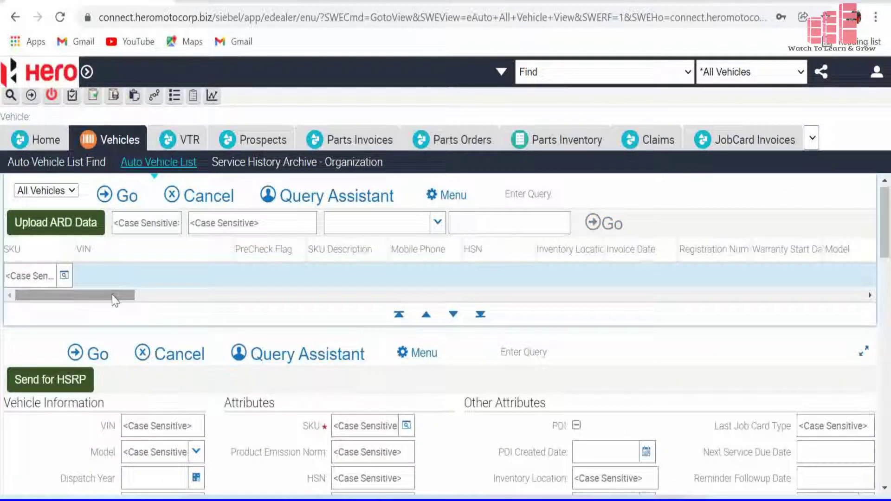
click(701, 277)
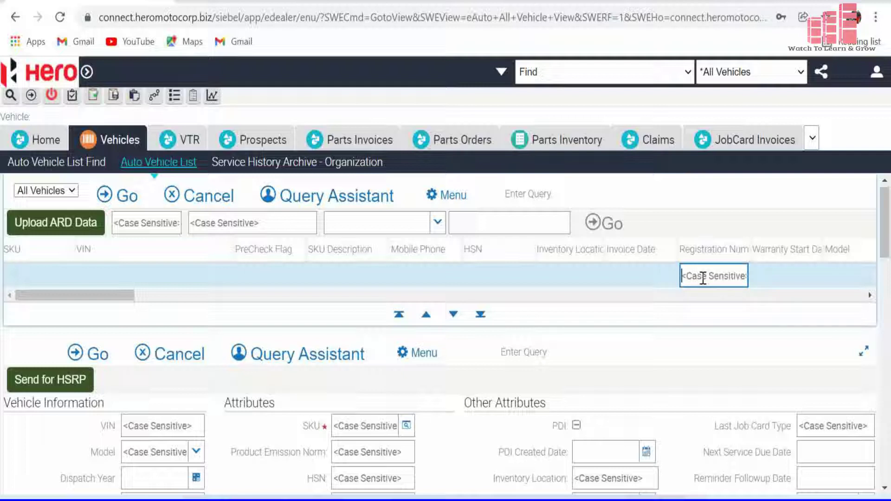
text(UP27P6199)
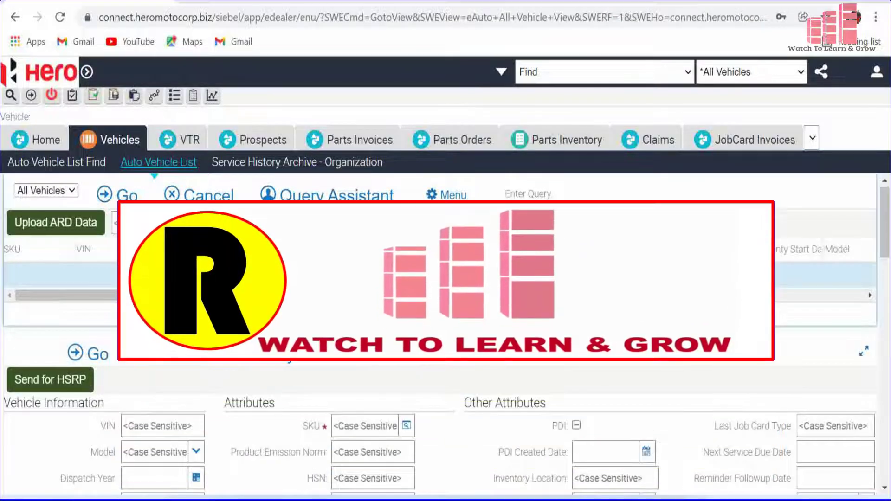
click(129, 196)
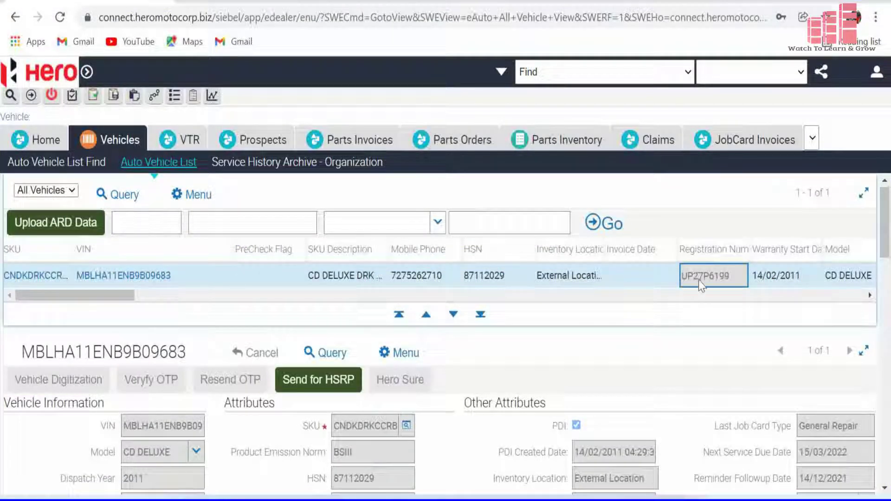
click(134, 279)
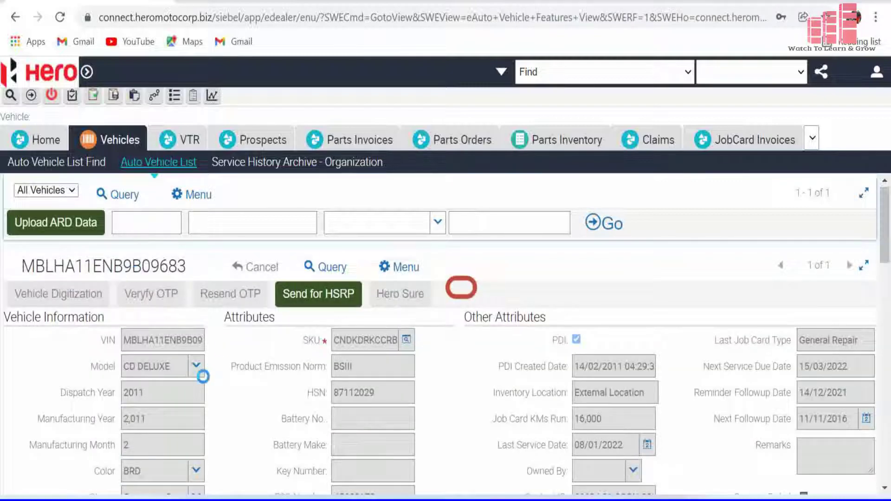
scroll(442, 193, up, 10)
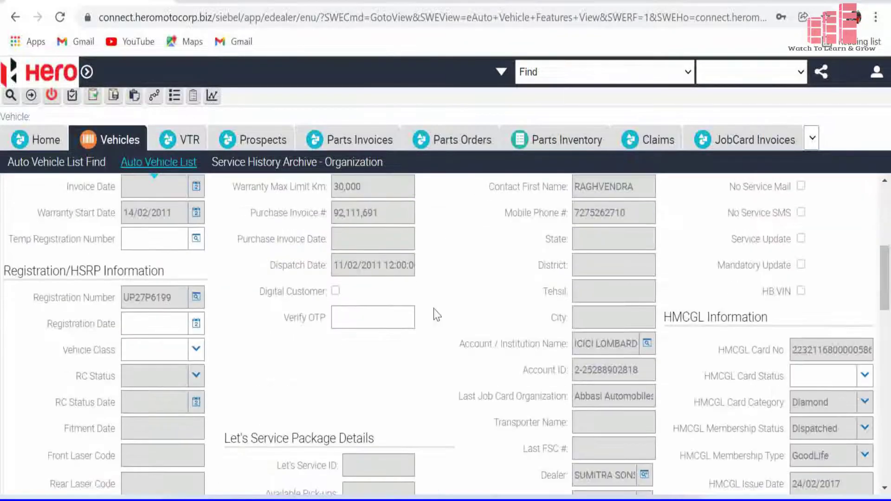
scroll(436, 315, up, 6)
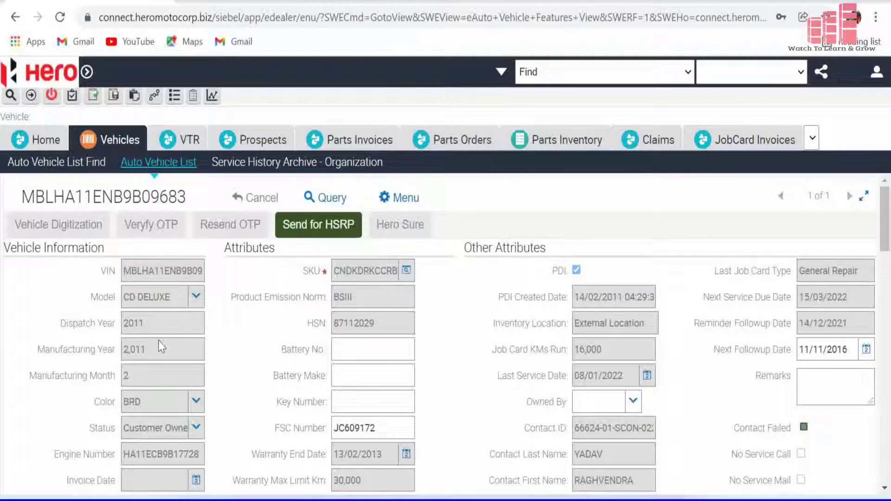
scroll(160, 347, down, 6)
scroll(615, 319, up, 3)
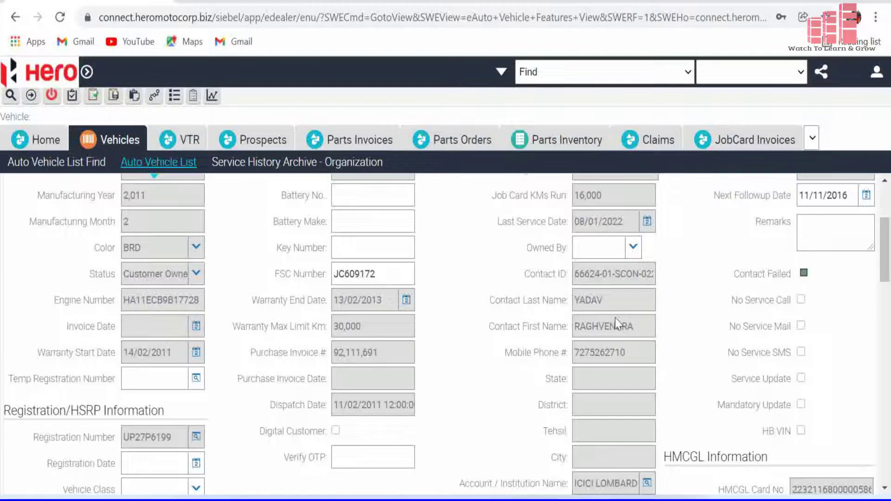
scroll(615, 329, up, 3)
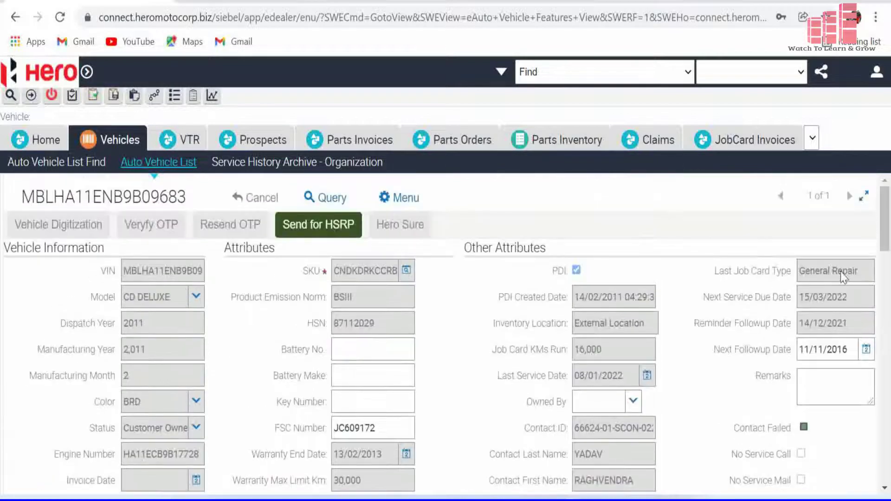
scroll(598, 367, down, 8)
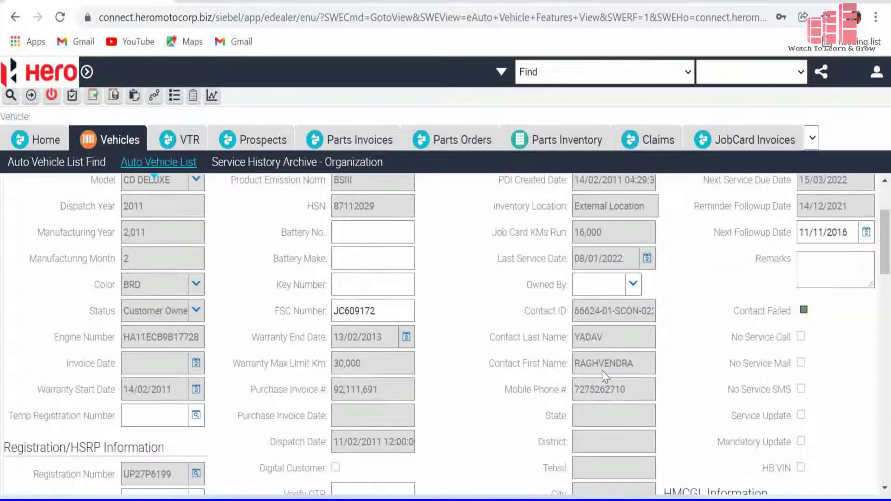
scroll(459, 378, down, 6)
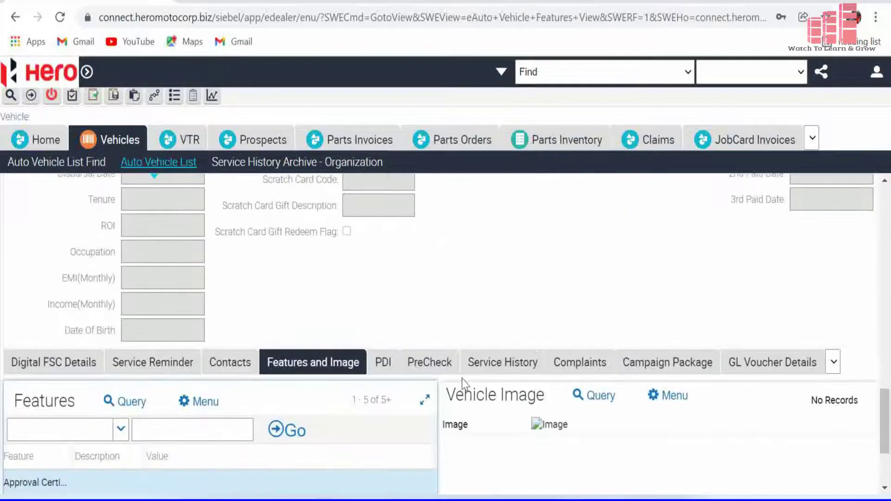
Step: Open the Owner contact from the vehicle's Contacts list
click(231, 363)
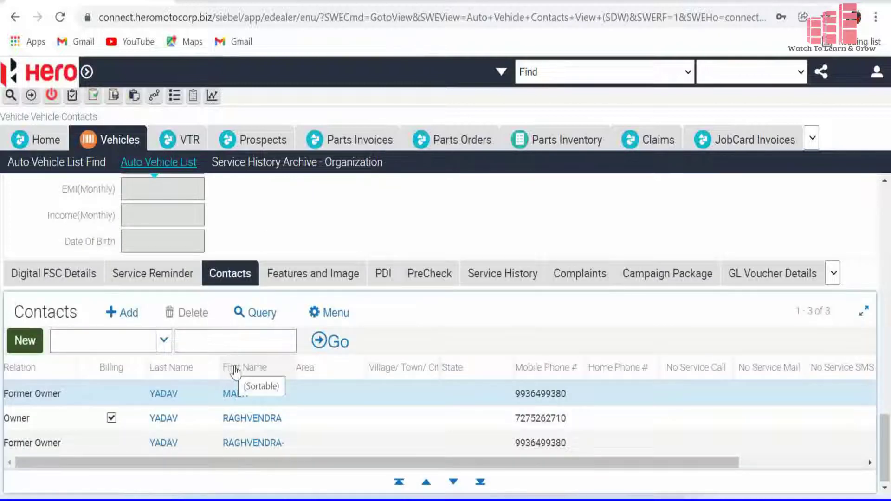
click(245, 419)
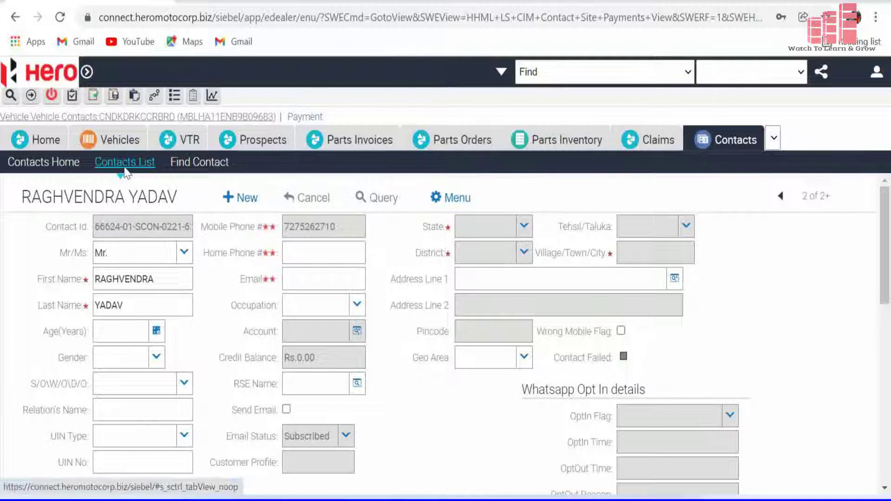
Step: Create a new payment line under the contact's Payments tab
scroll(250, 304, down, 5)
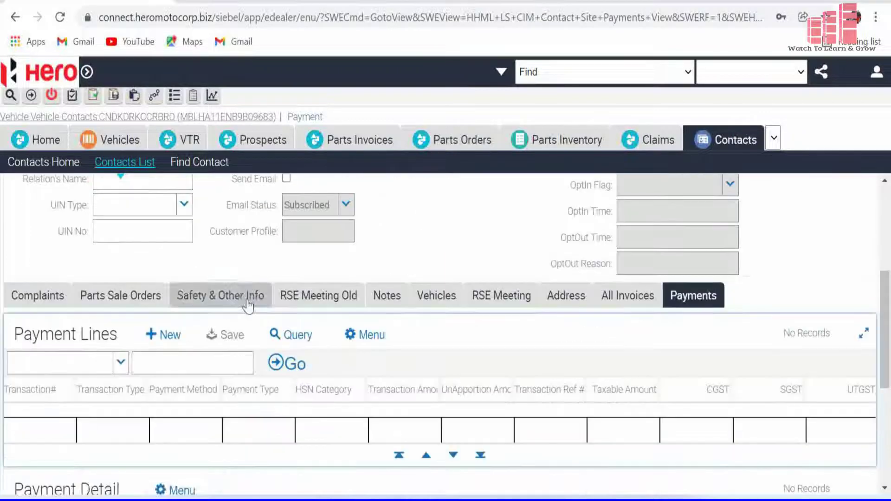
click(694, 300)
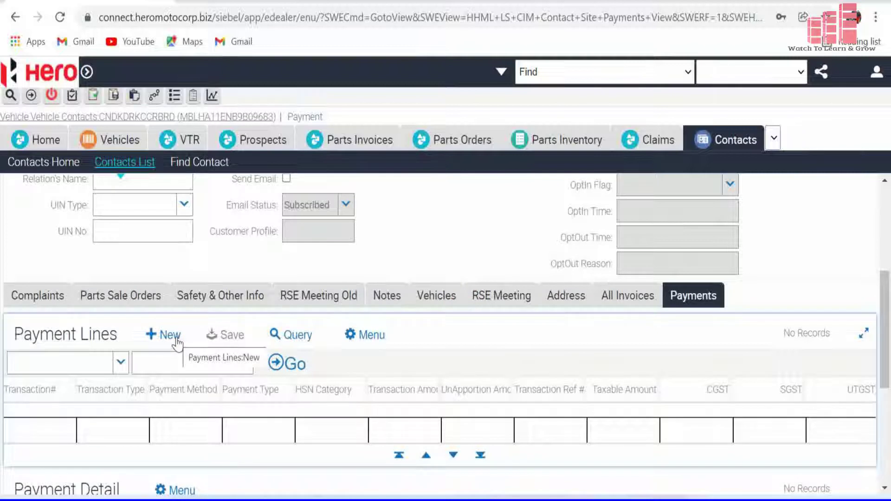
click(176, 344)
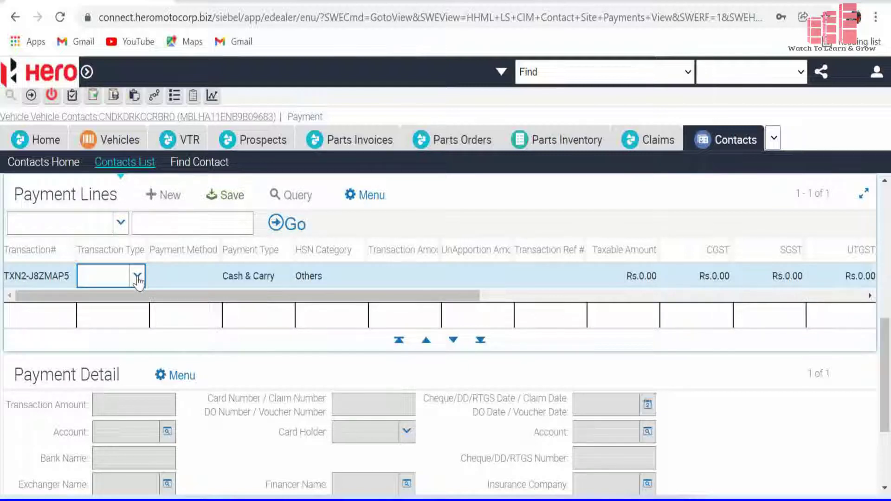
Step: Set the payment line to transaction type Receipts, payment method Cash and payment type Advance
click(137, 278)
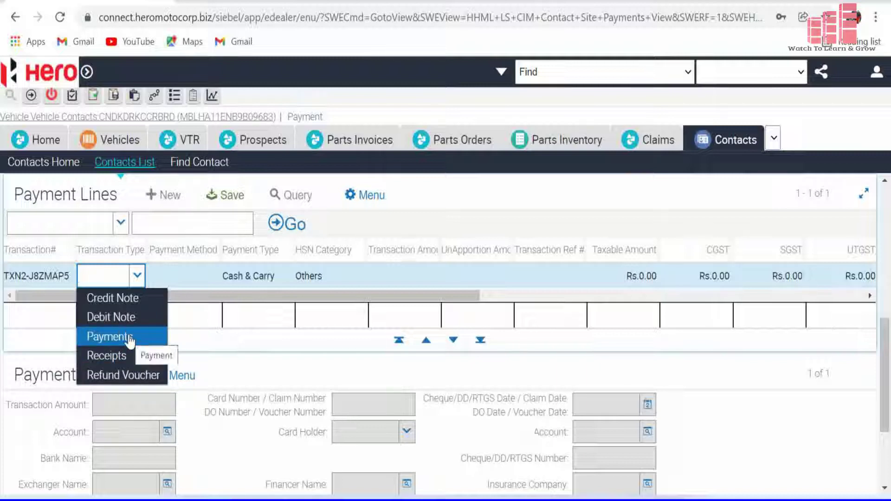
click(133, 356)
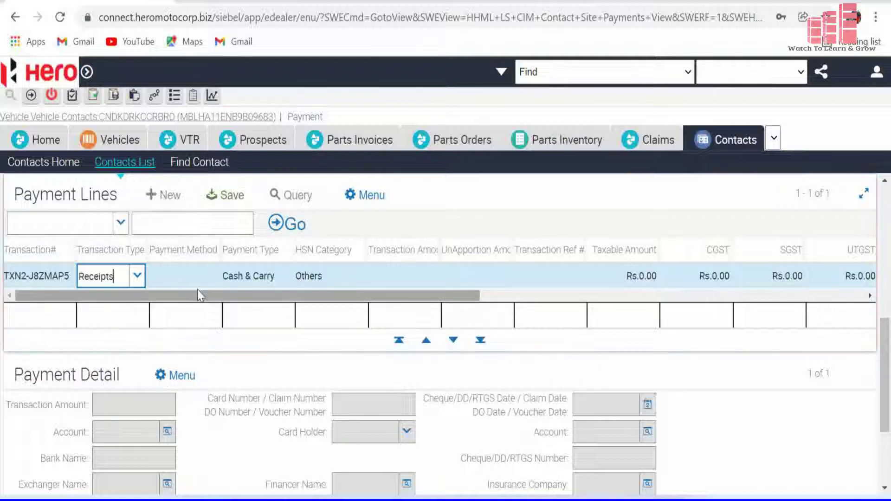
click(204, 275)
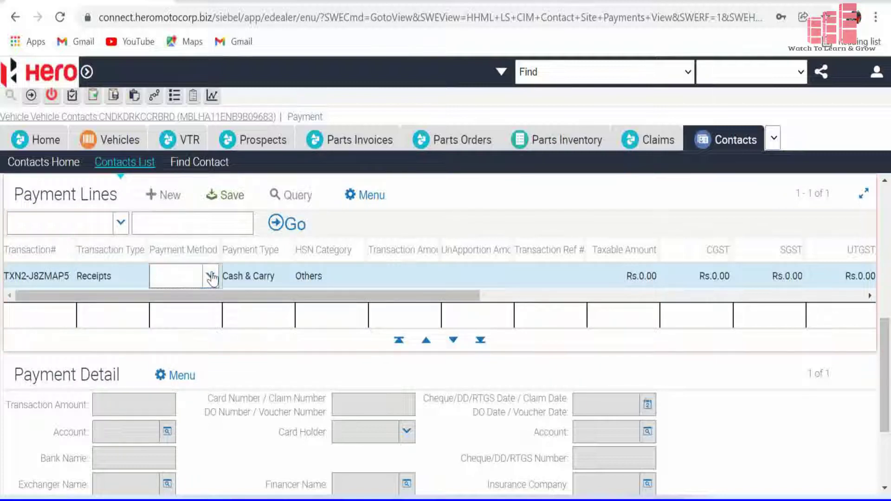
click(211, 277)
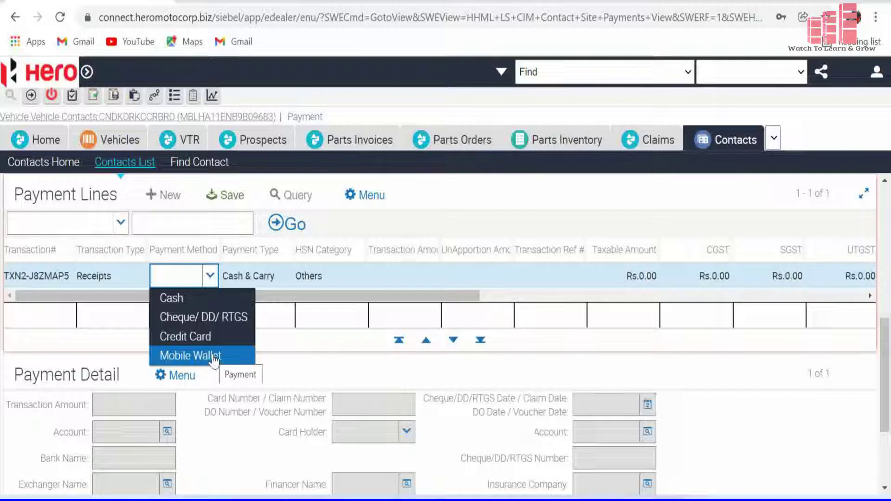
click(186, 301)
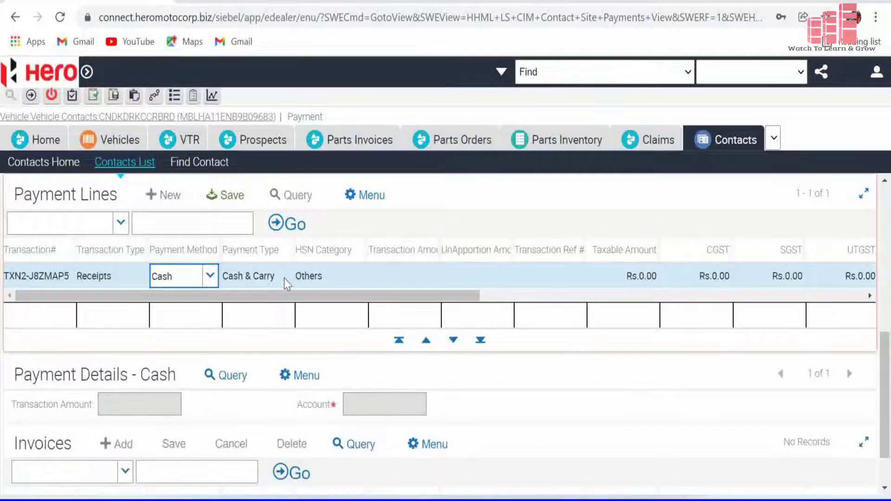
click(284, 277)
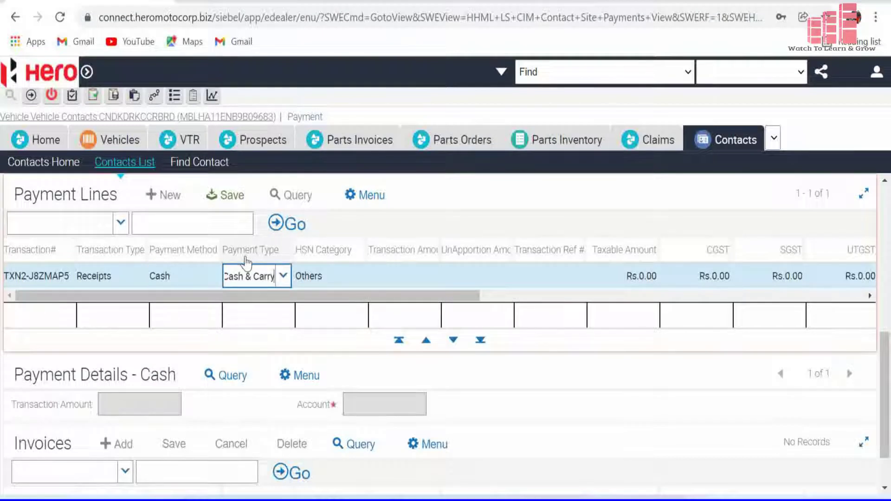
click(284, 276)
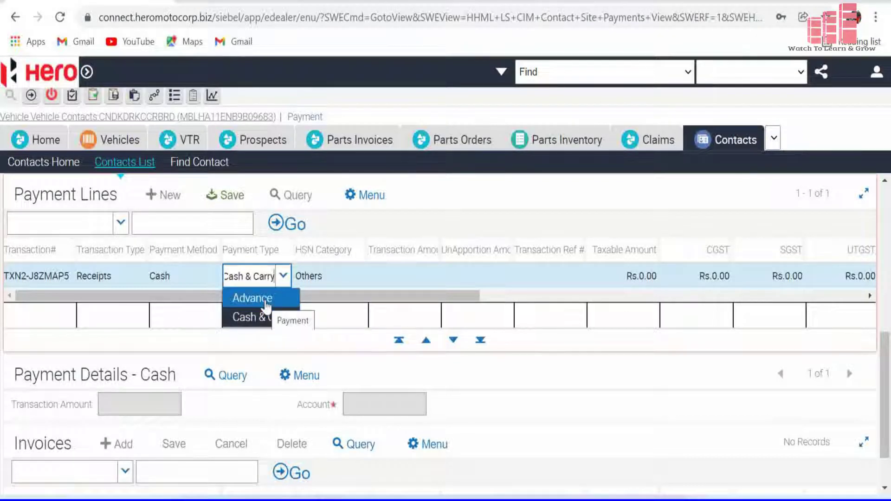
click(264, 301)
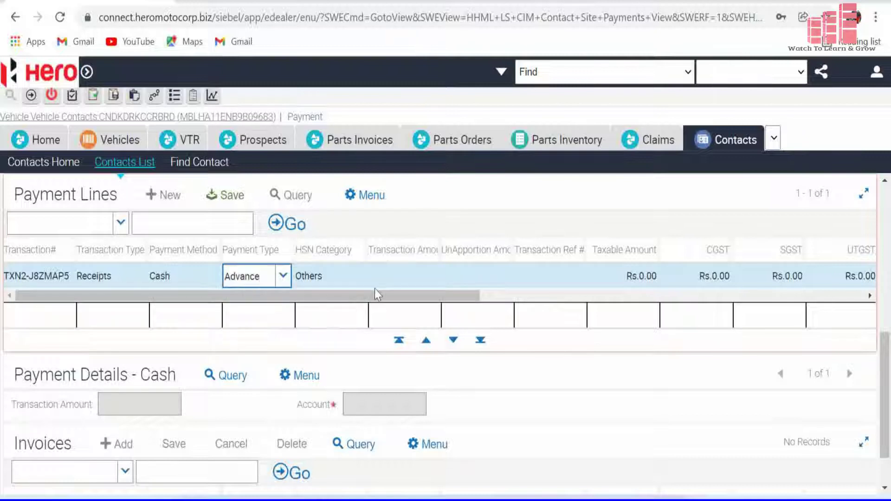
Step: Enter a transaction amount of 01 (Rs.1.00) and the comment PARTS ORDER
click(408, 278)
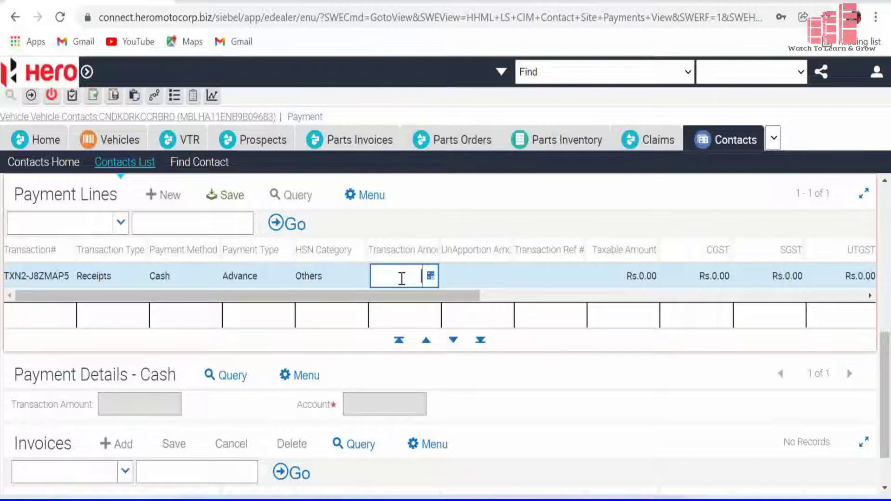
text(01)
key(Tab)
key(Tab)
key(Tab)
key(Tab)
key(Tab)
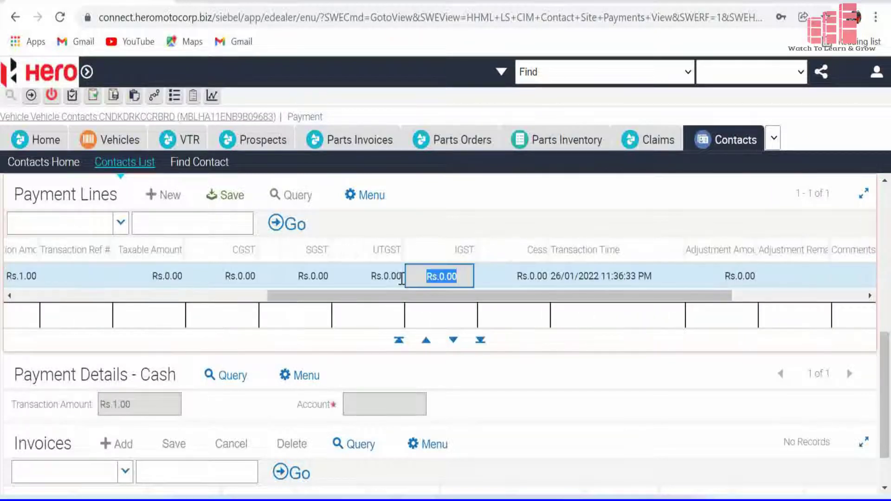
key(Tab)
key(Tab)
key(Tab)
key(Tab)
key(Tab)
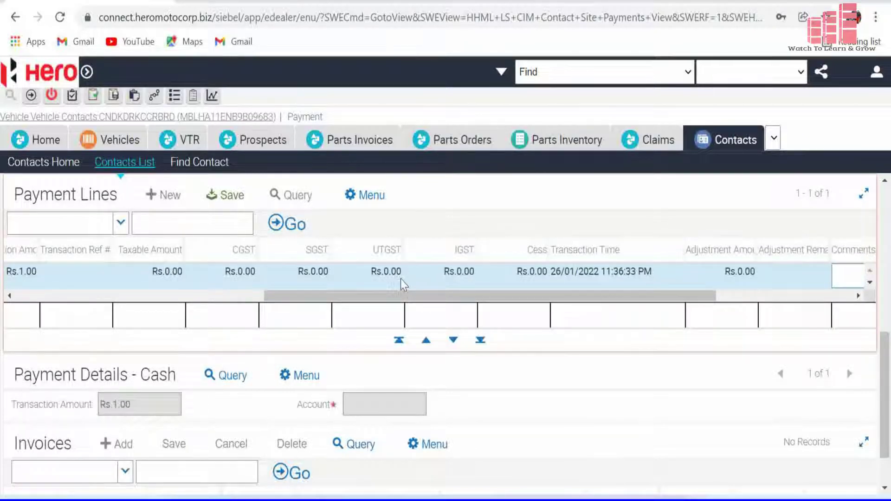
drag(650, 300, 675, 299)
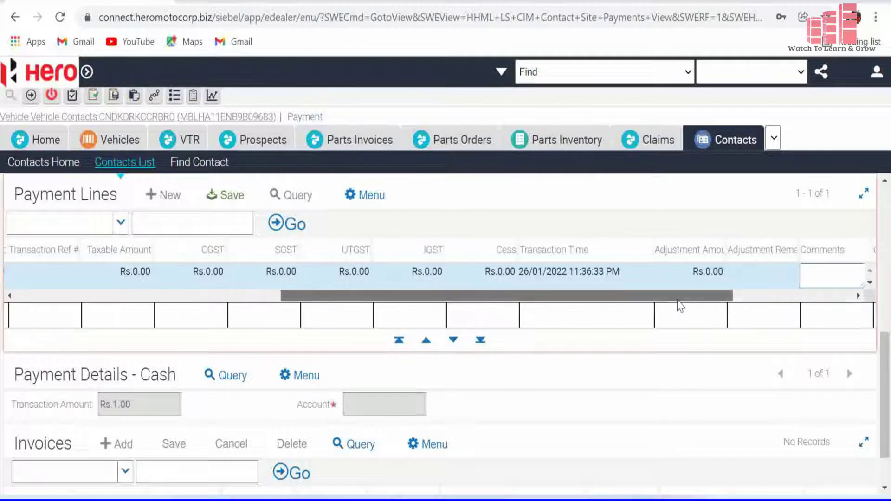
click(808, 276)
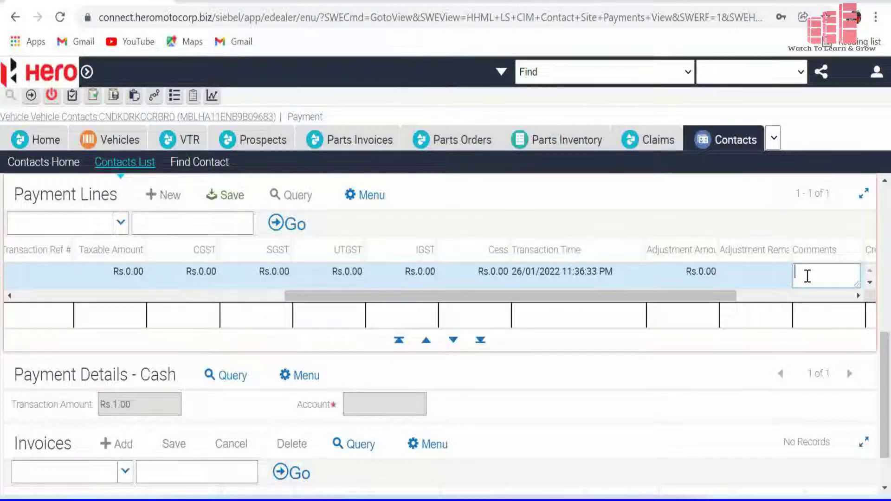
text(PARTS ORDER)
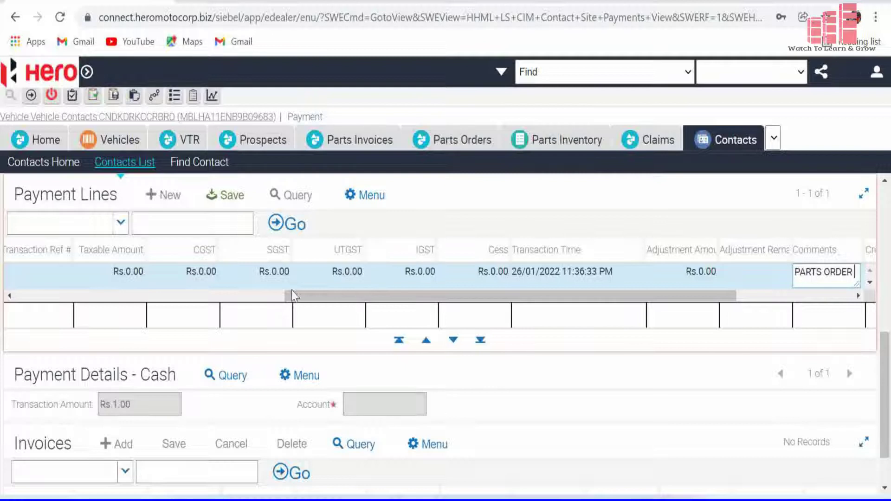
click(224, 295)
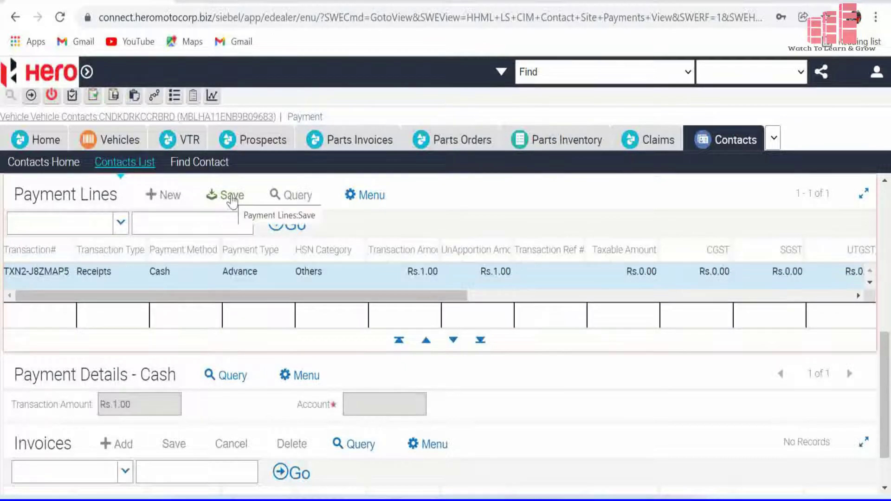
Step: Save the payment line and run the Receipt report with PDF output
click(232, 197)
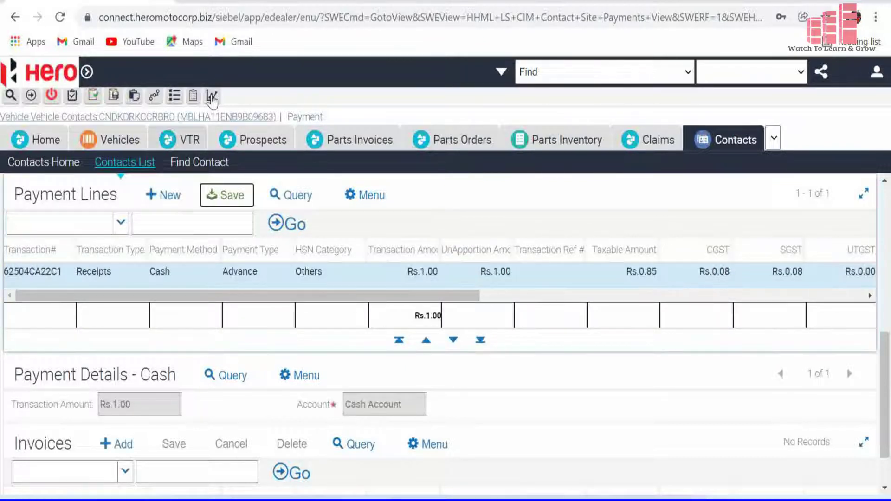
click(213, 97)
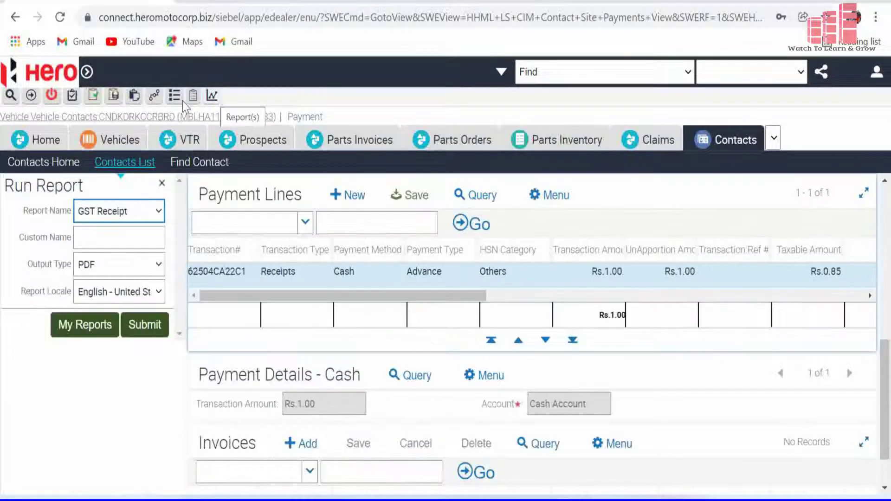
click(158, 213)
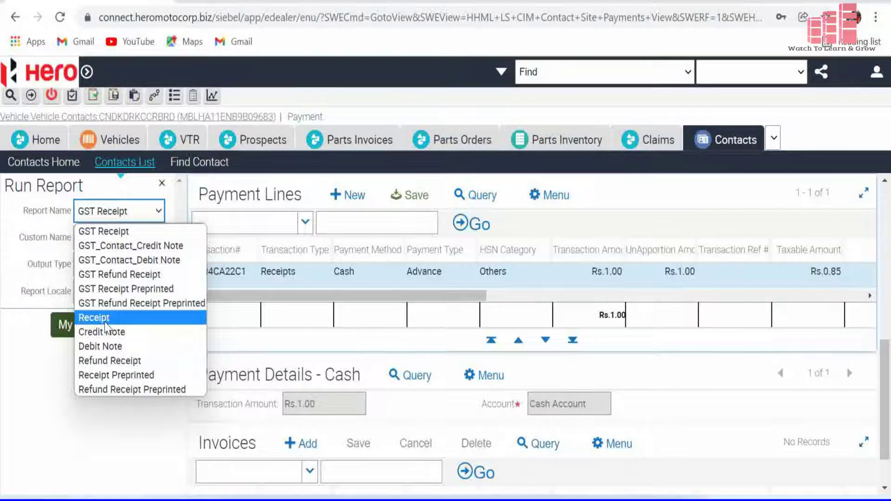
click(105, 319)
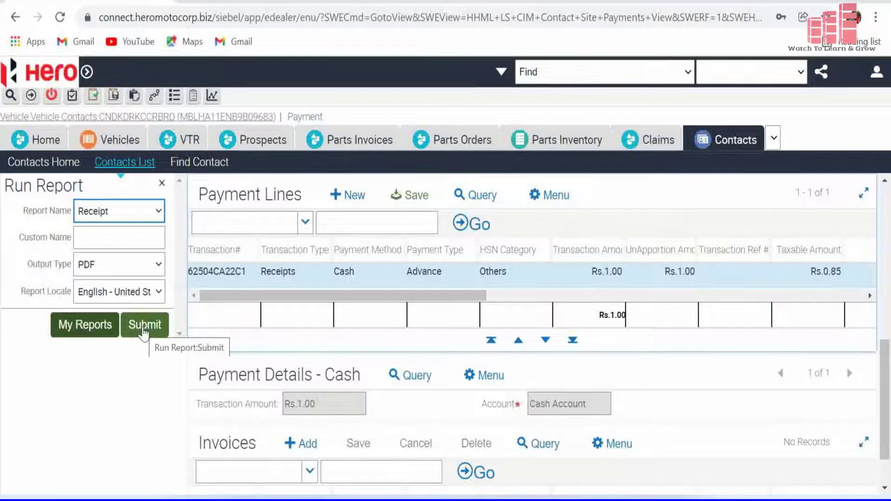
click(145, 324)
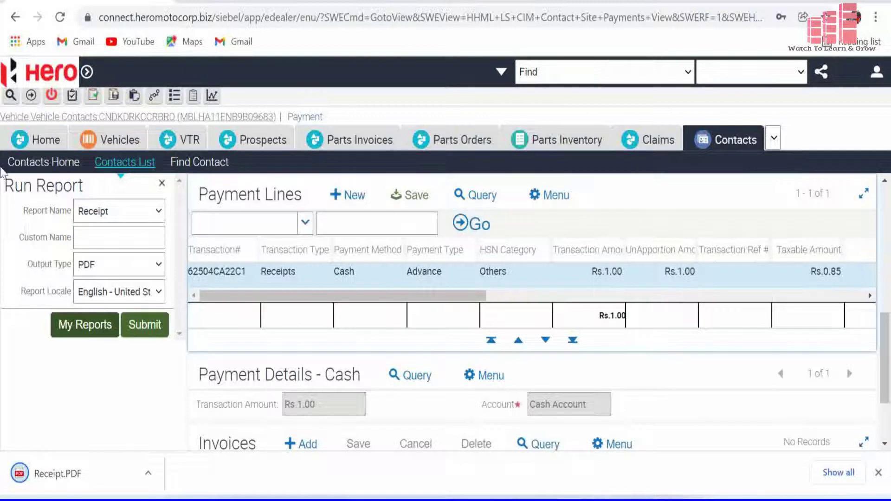
click(110, 471)
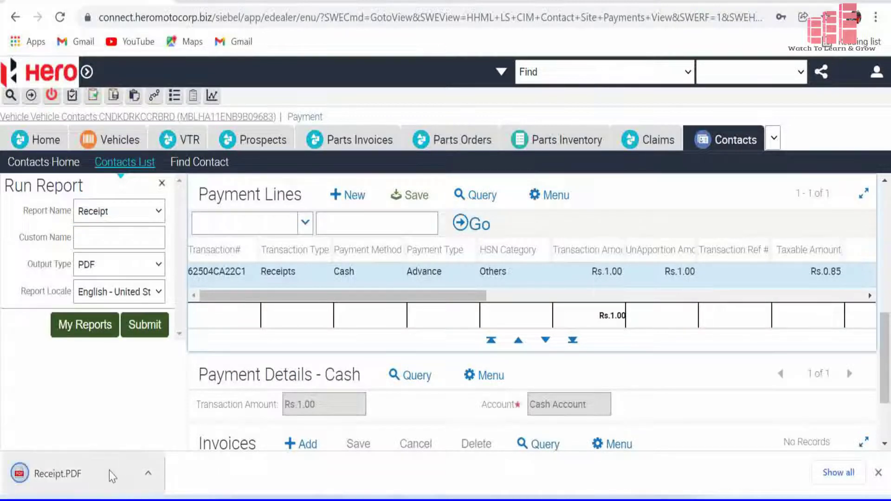
Step: Open Receipt.PDF and check the receipt number, amount 1.00, customer ID, payer name and mobile
click(109, 469)
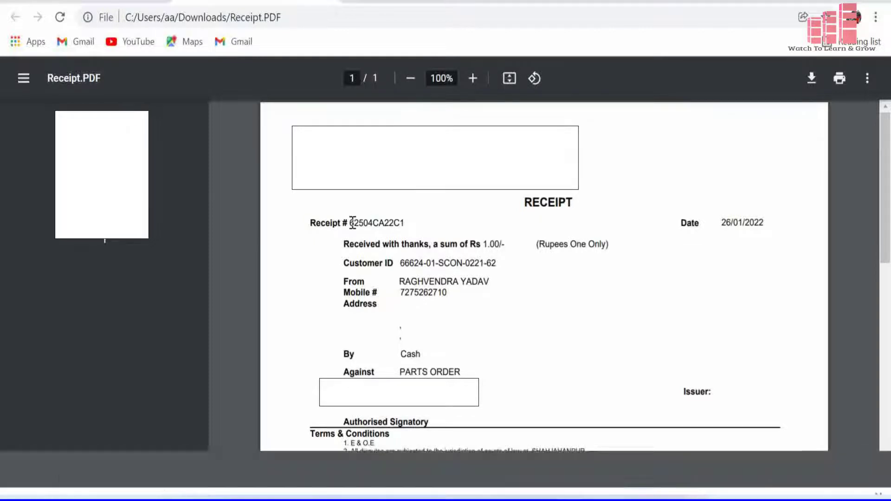
drag(349, 224, 405, 224)
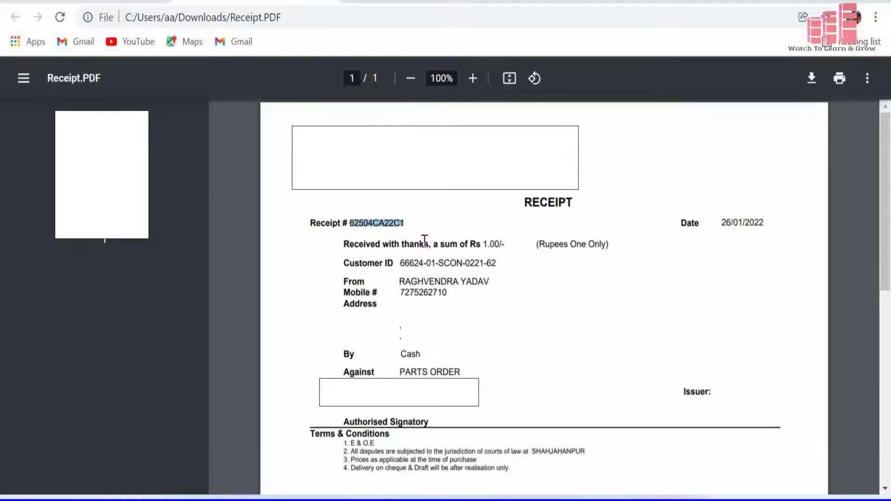
click(502, 244)
drag(502, 243, 484, 244)
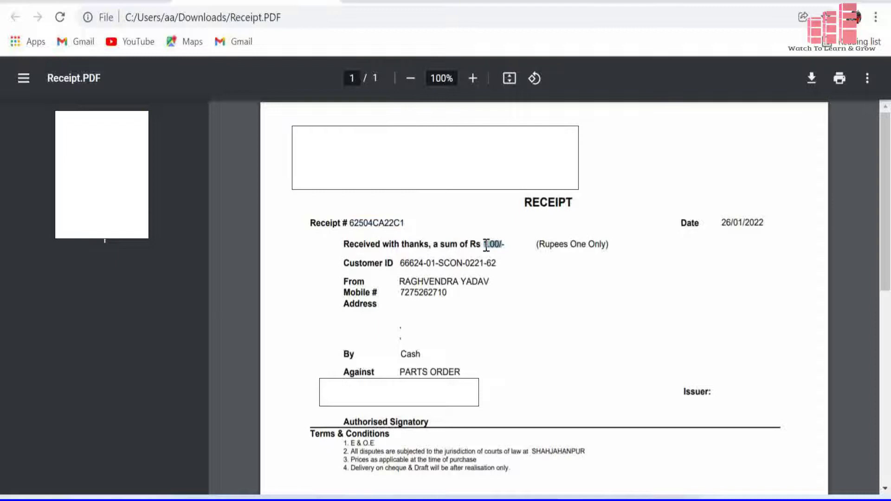
click(399, 264)
drag(407, 263, 519, 269)
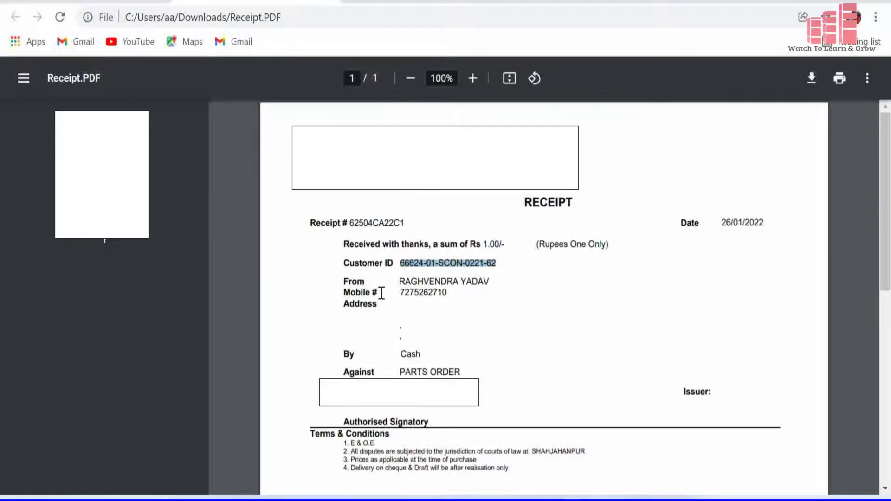
drag(400, 280, 490, 282)
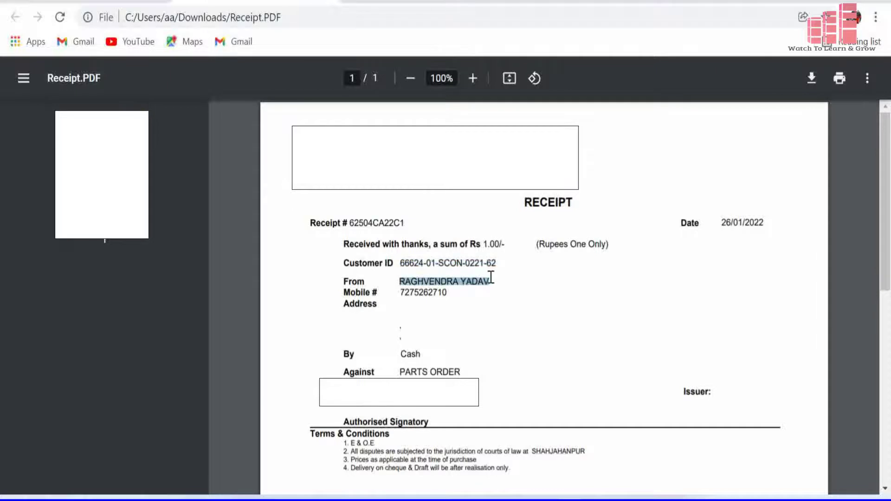
drag(392, 290, 400, 292)
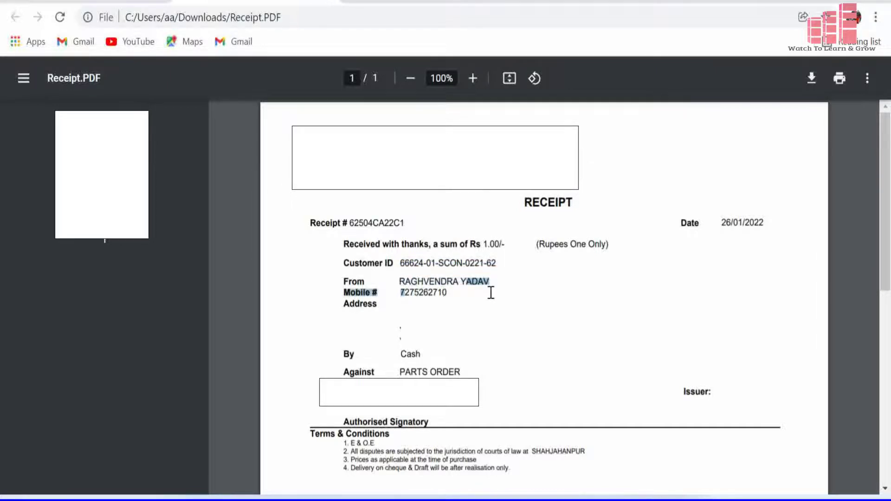
Step: Verify the Cash payment mode, PARTS ORDER reference, 26/01/2022 date and 1.00 amount
drag(428, 354, 385, 360)
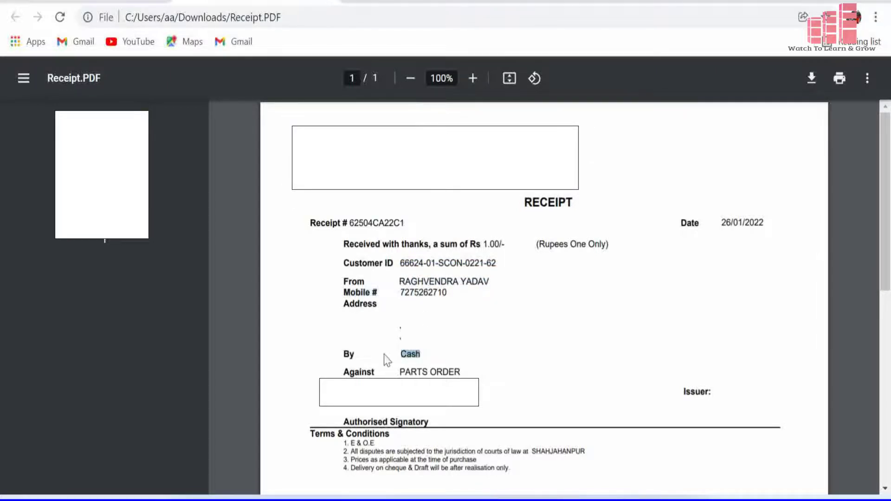
click(401, 372)
drag(402, 372, 461, 371)
click(428, 371)
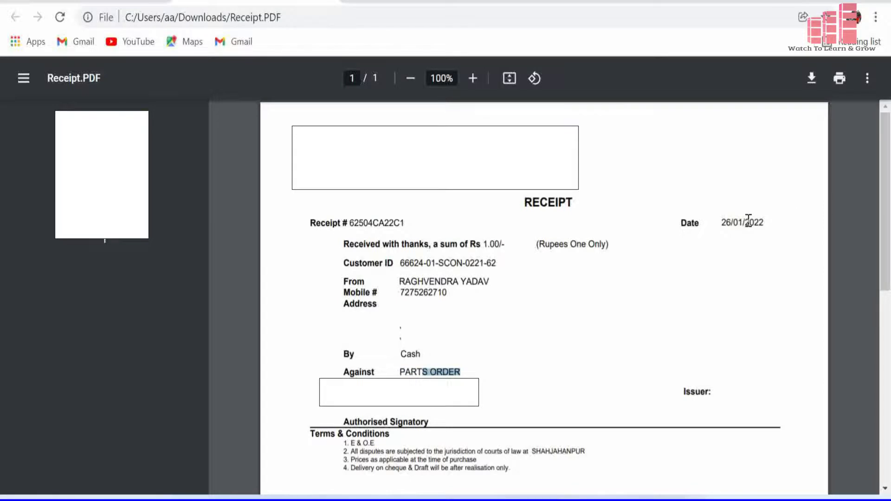
drag(733, 223, 816, 237)
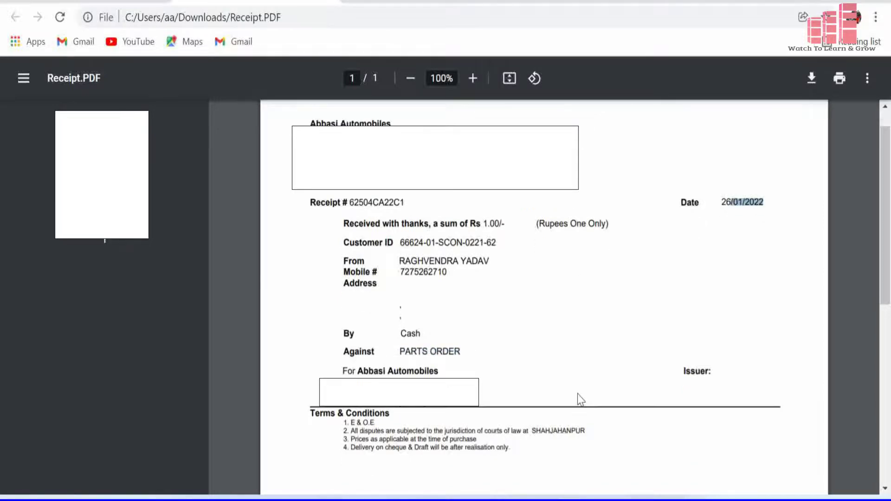
scroll(575, 404, down, 3)
scroll(520, 377, up, 3)
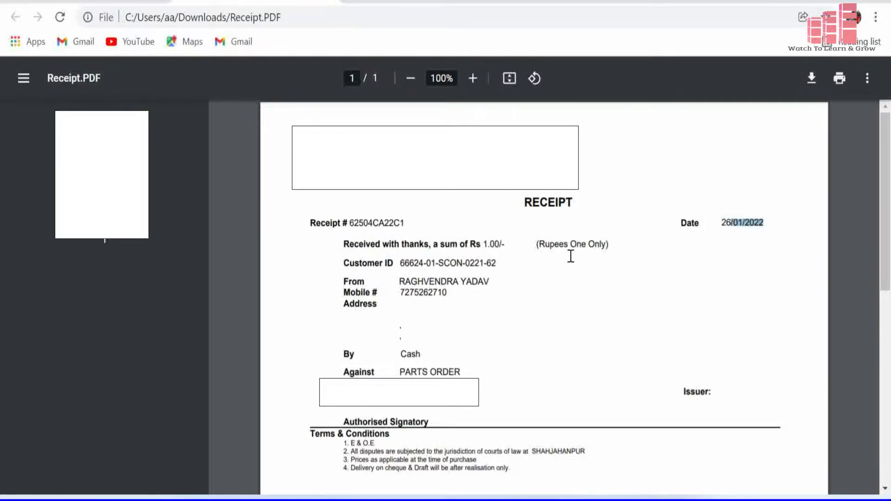
mouse_move(483, 244)
mouse_down()
mouse_move(509, 248)
mouse_move(499, 250)
mouse_up()
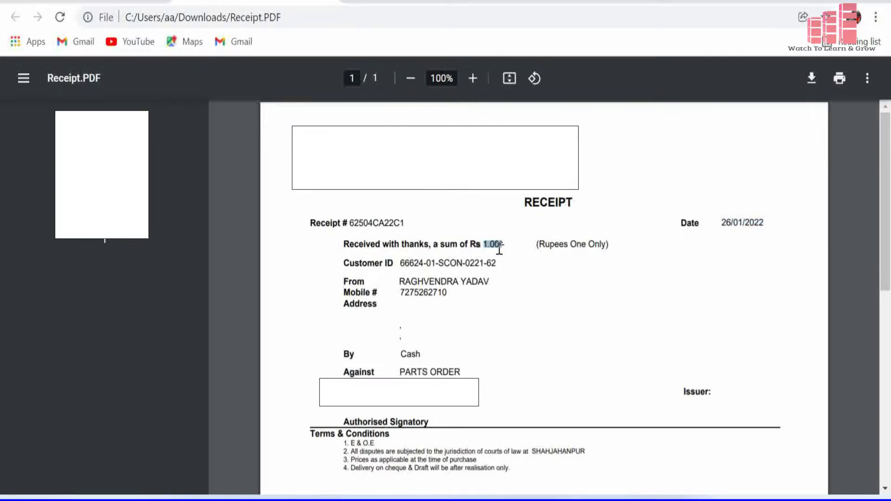